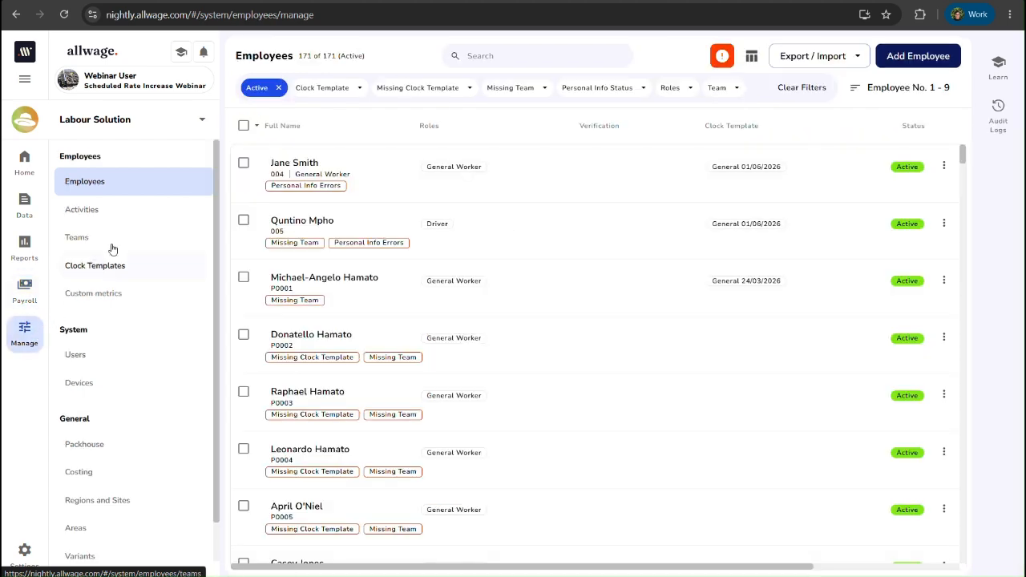
Step: Open the payroll employees list, search for the employee by name, and select the matching employee in the full results
click(26, 295)
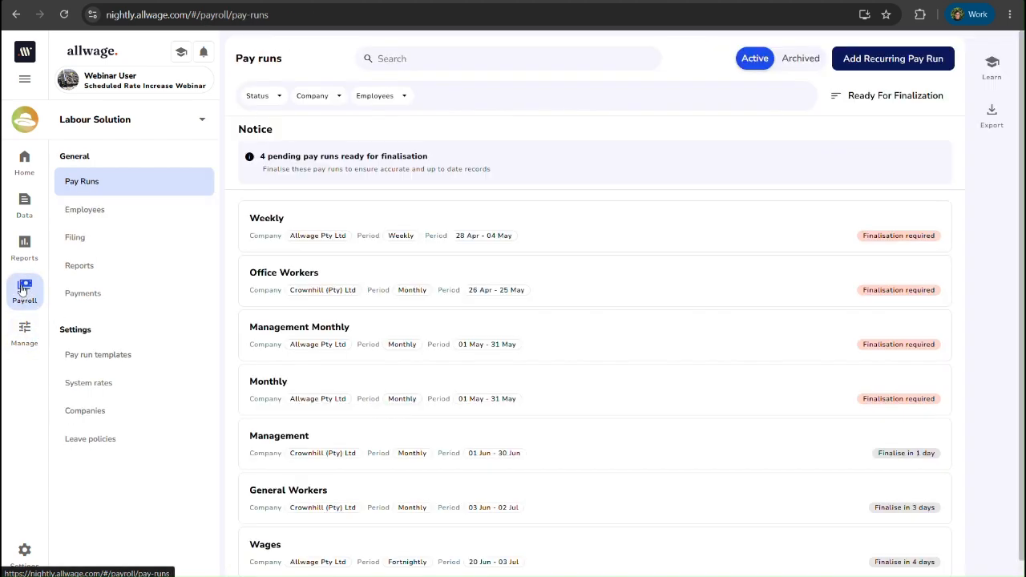
click(98, 216)
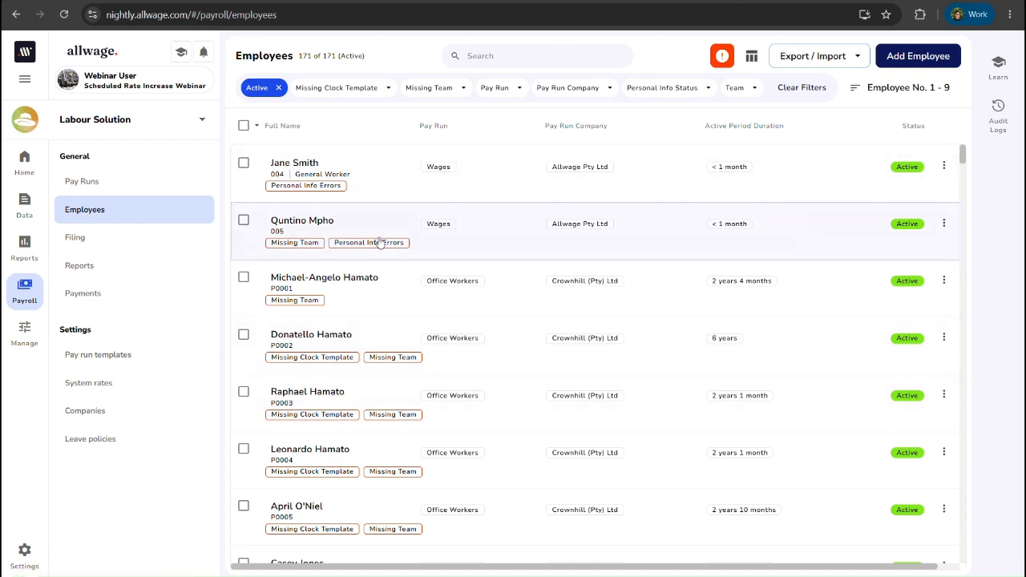
click(489, 54)
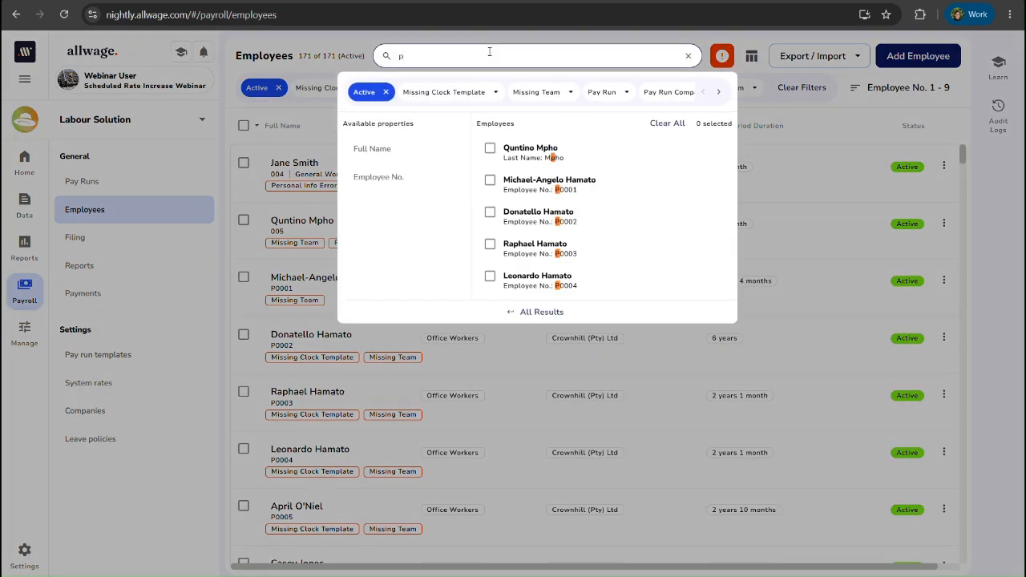
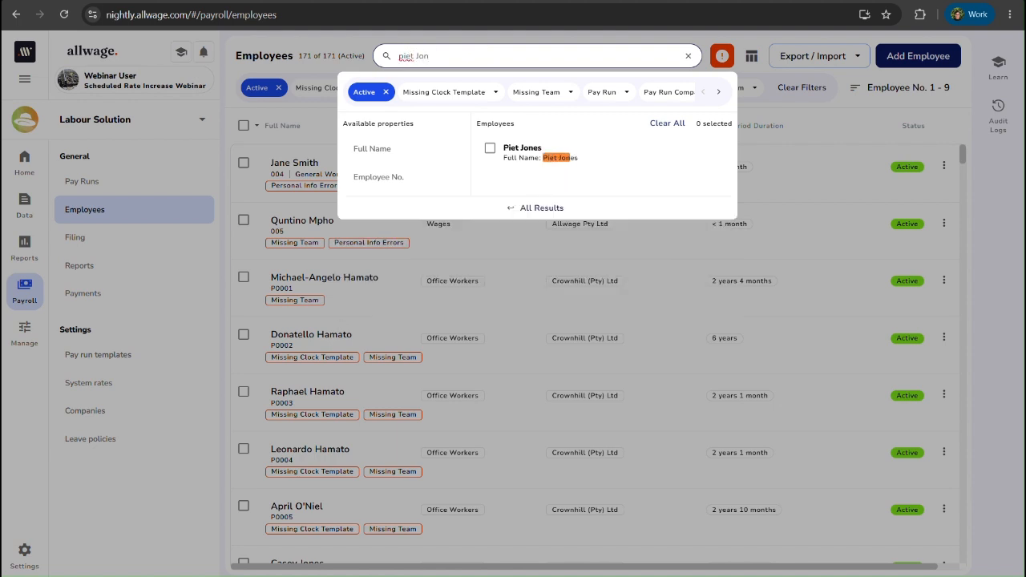
click(490, 149)
click(533, 211)
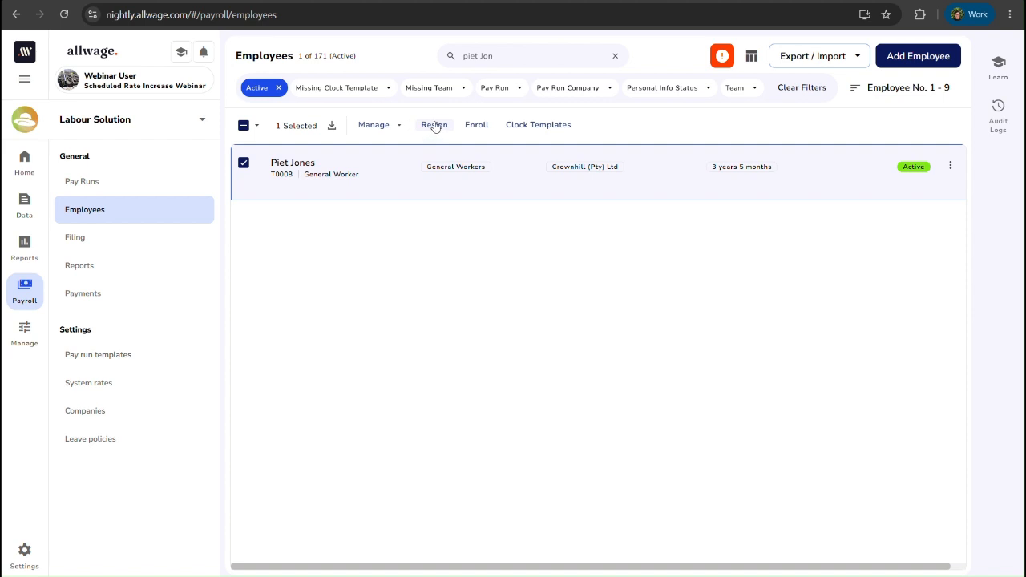
Step: Start the resignation for the selected employee and set the last day of service to 05/06/2026
click(950, 166)
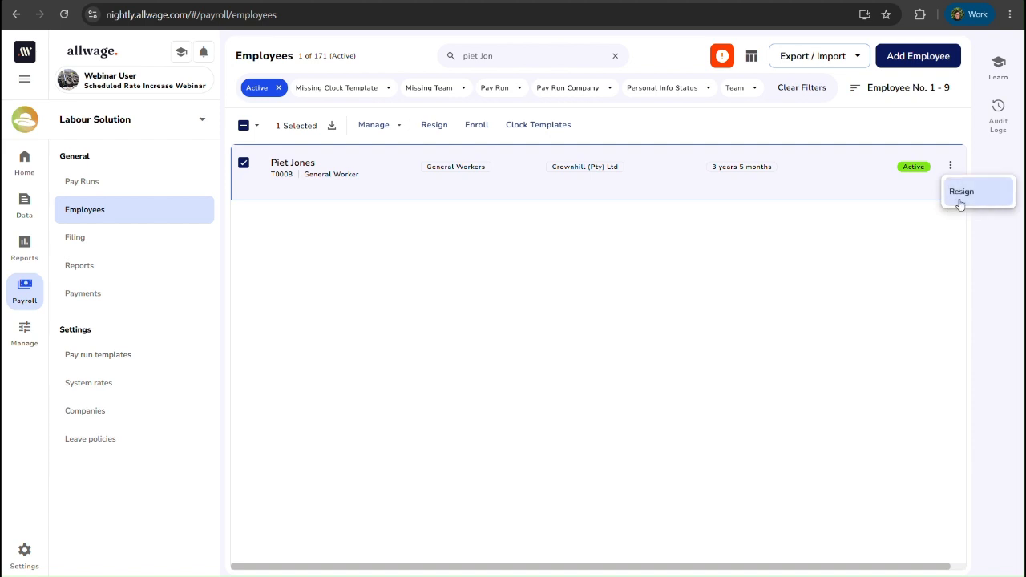
click(977, 202)
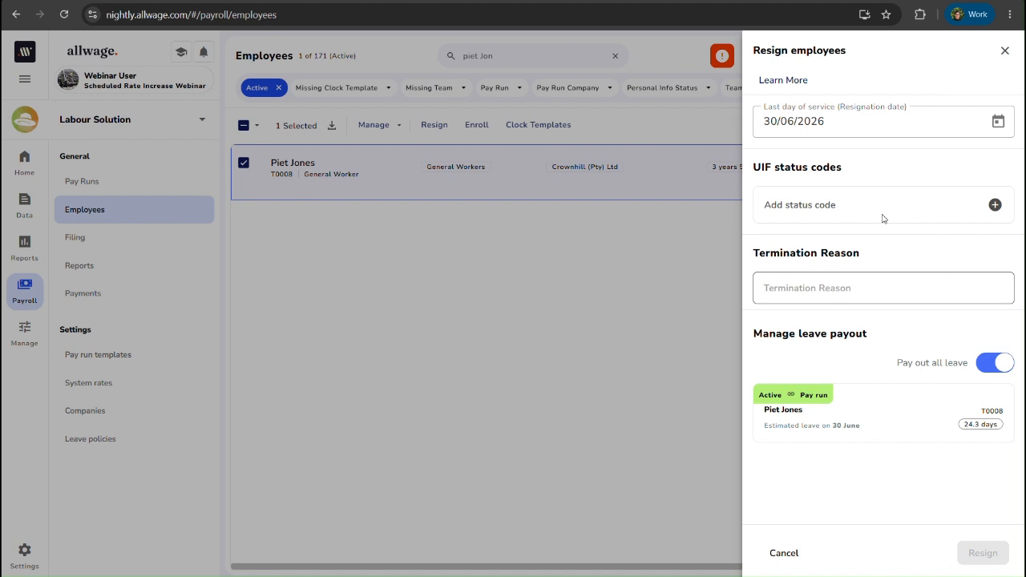
click(999, 121)
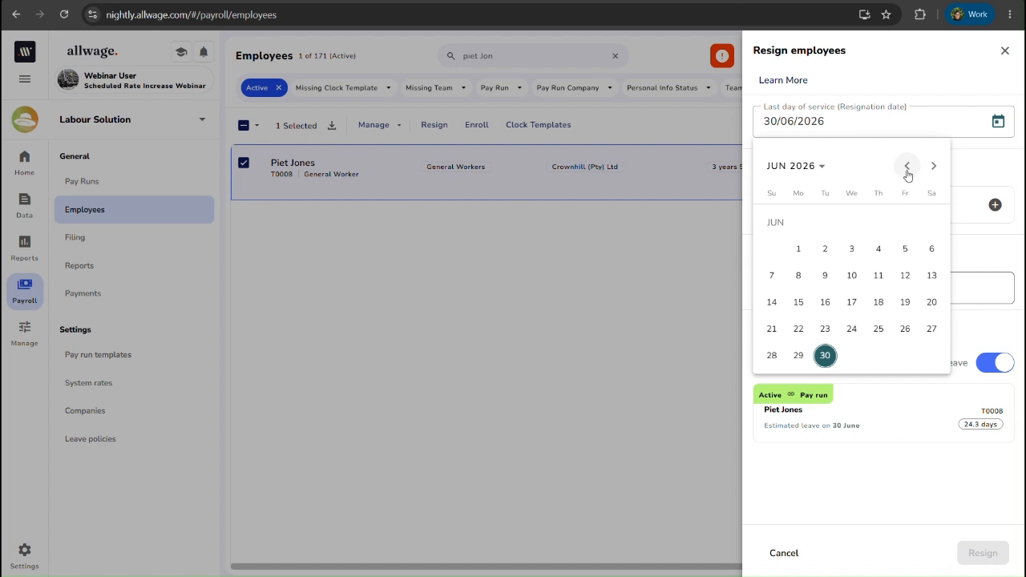
click(905, 251)
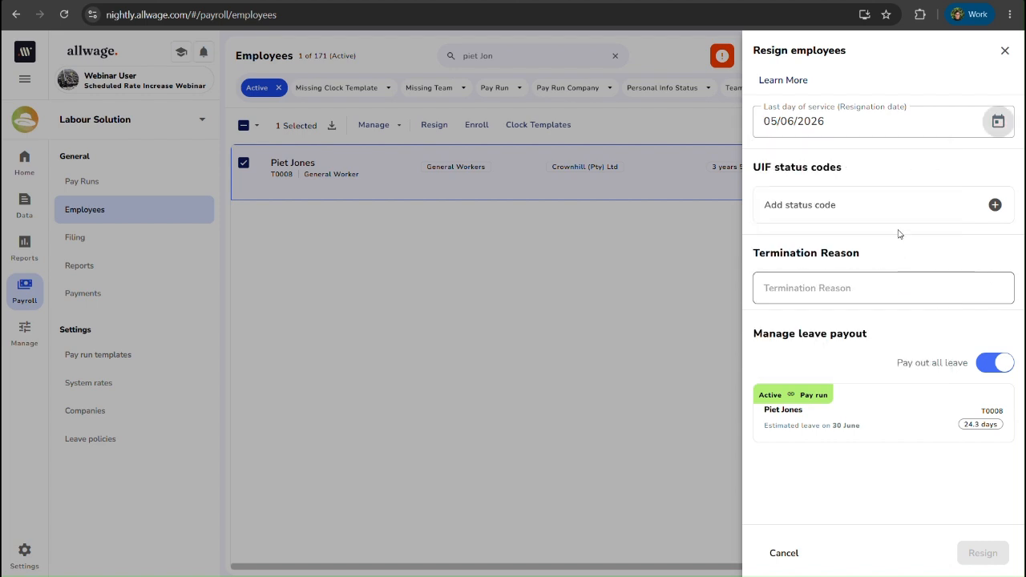
Step: Review the UIF status codes and add Resigned as the employee's status code
click(887, 214)
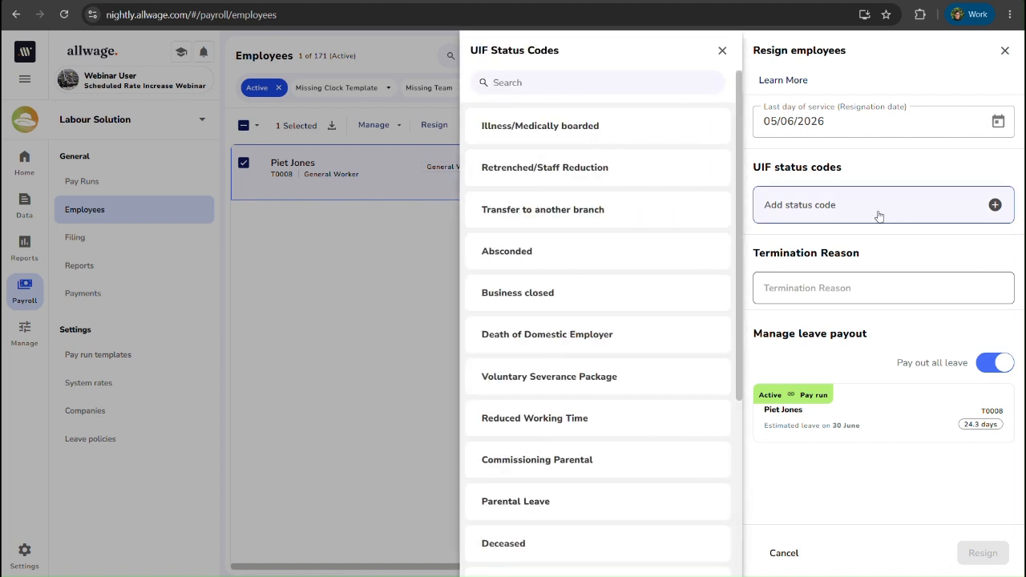
scroll(622, 281, down, 3)
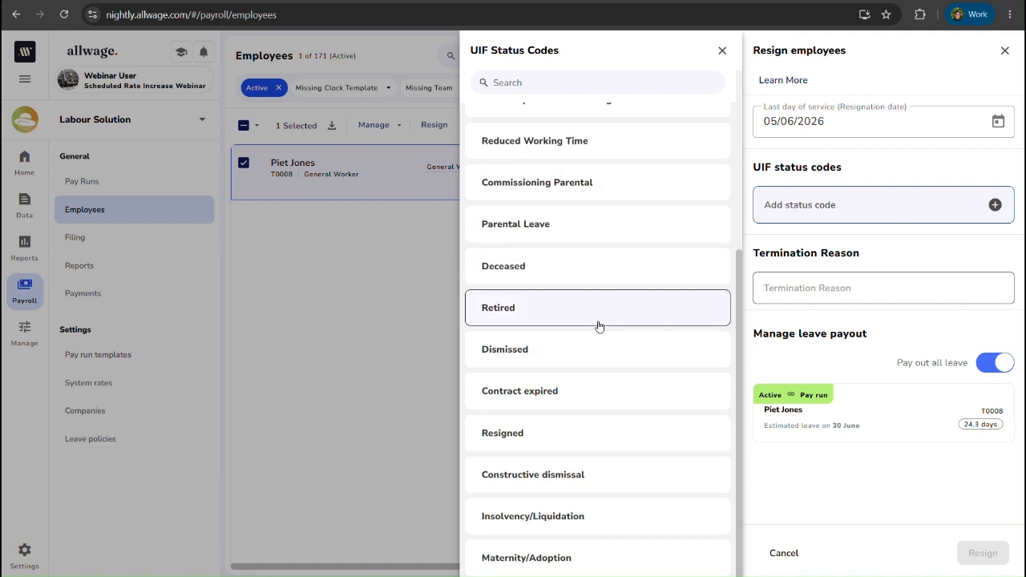
scroll(598, 325, up, 2)
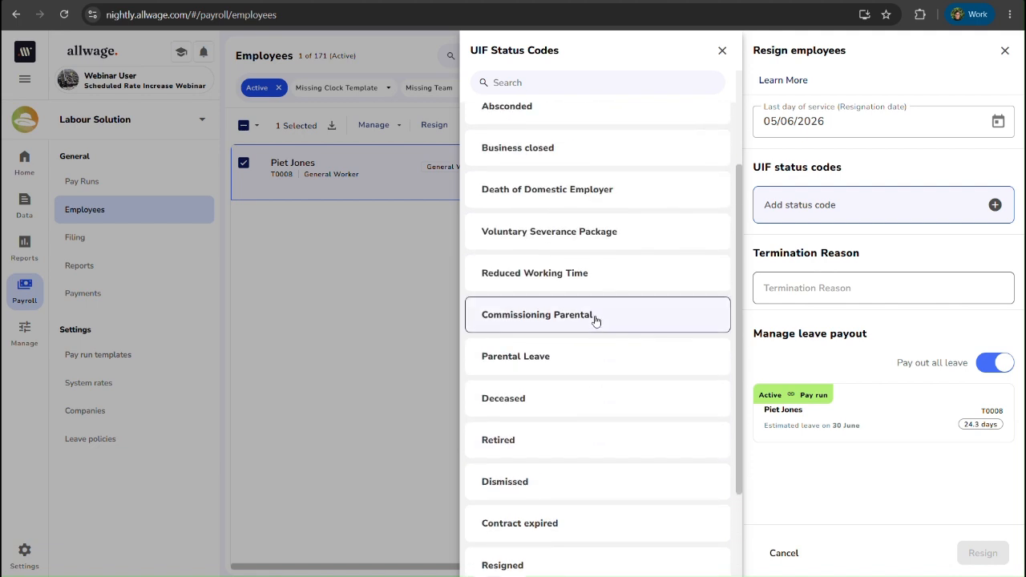
scroll(591, 305, up, 2)
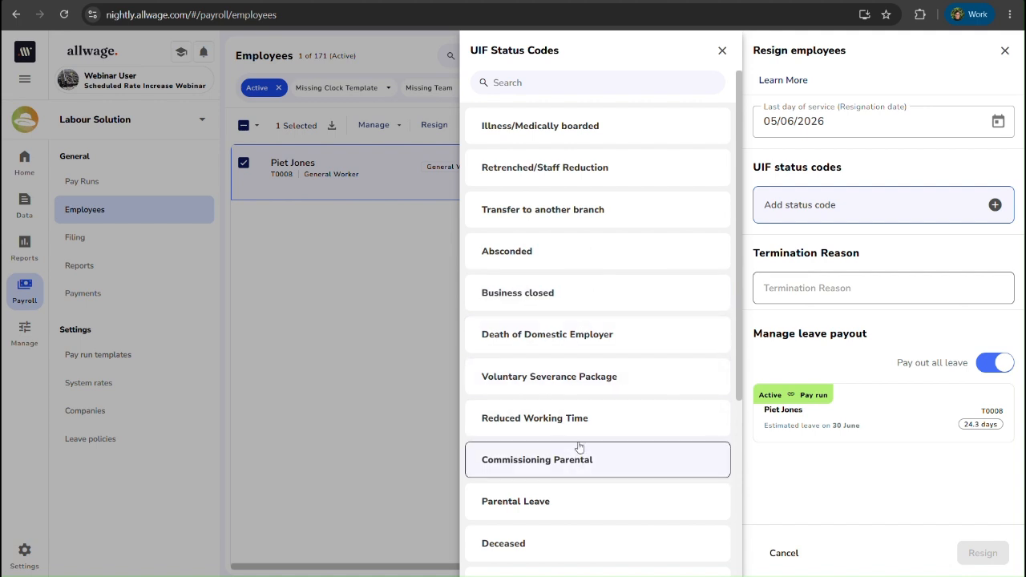
scroll(580, 446, down, 1)
scroll(570, 482, down, 3)
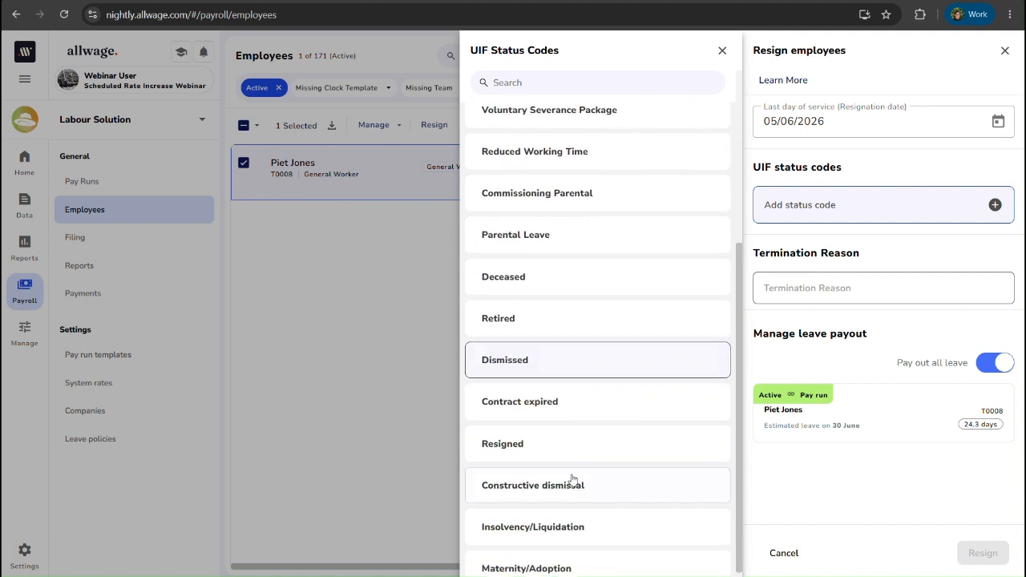
click(527, 454)
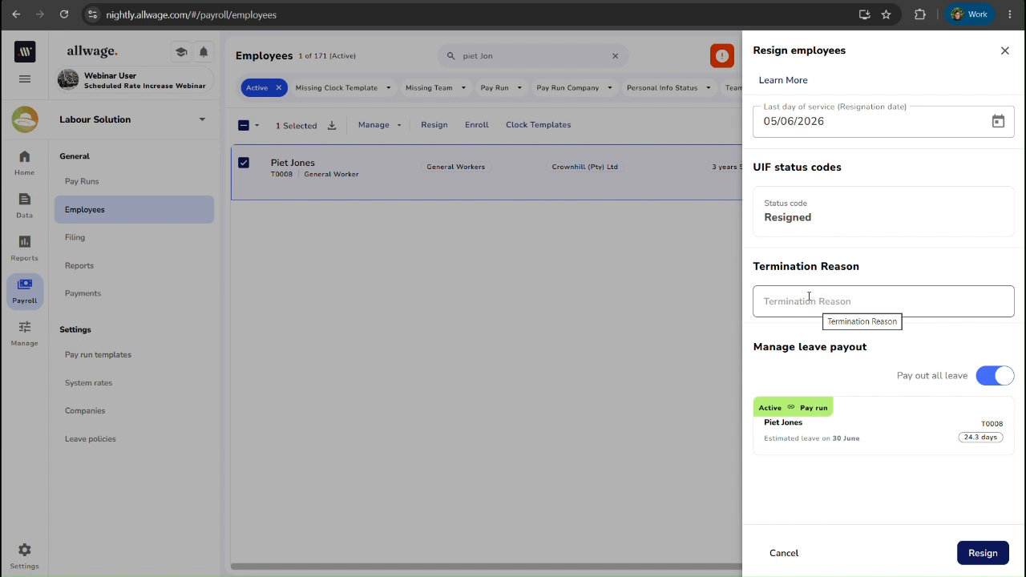
Step: Enter "Moved away but was a good worker" as the termination reason
click(812, 298)
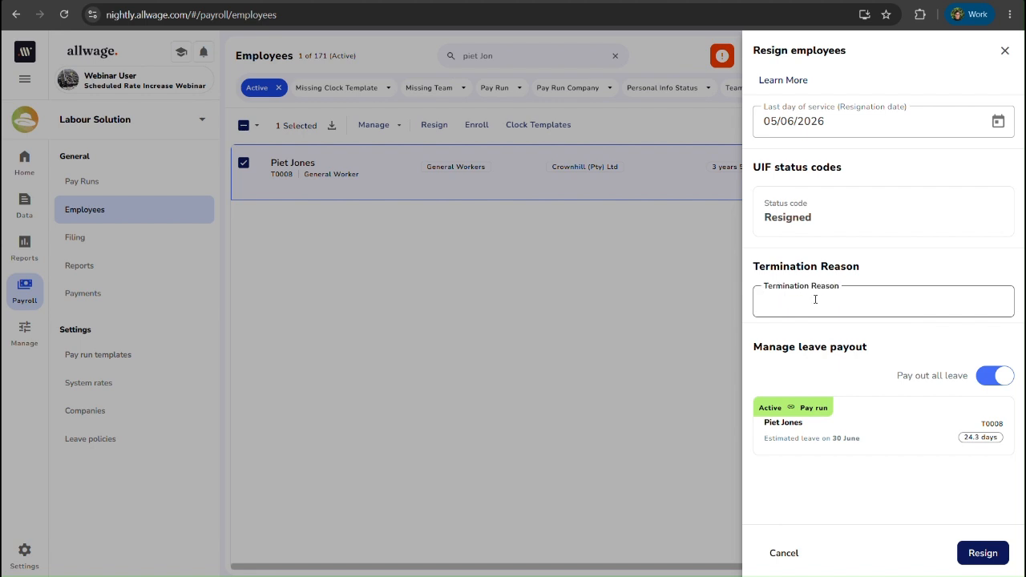
text(Moved away but was a good worker)
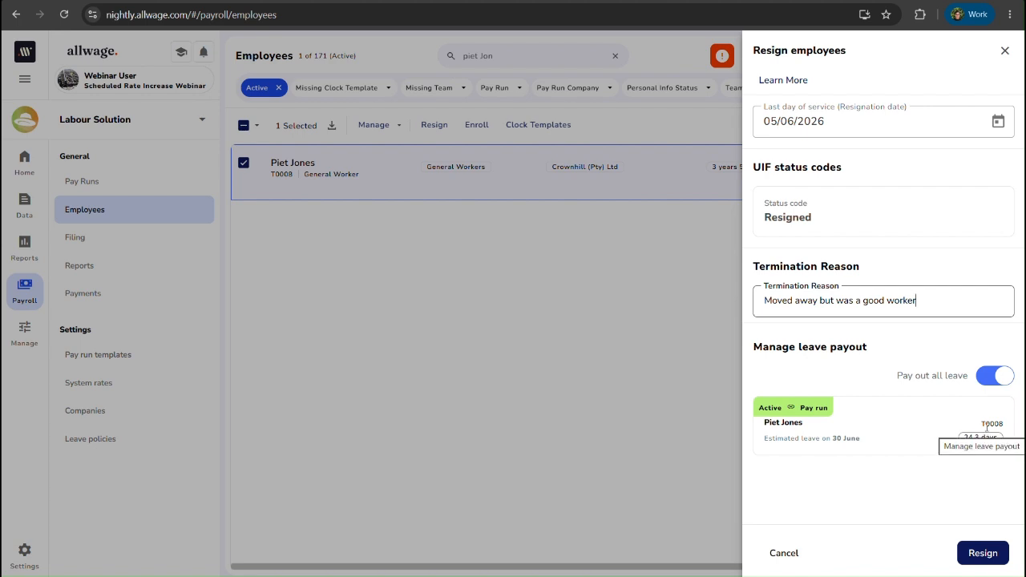
Step: Switch the payout of all leave off and on again, and submit the employee's resignation
click(999, 382)
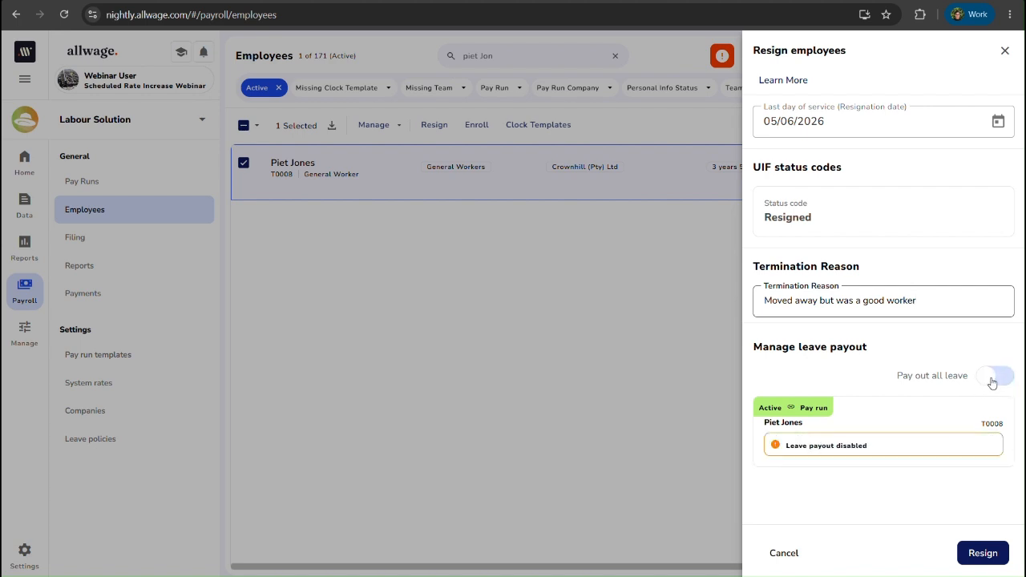
click(991, 383)
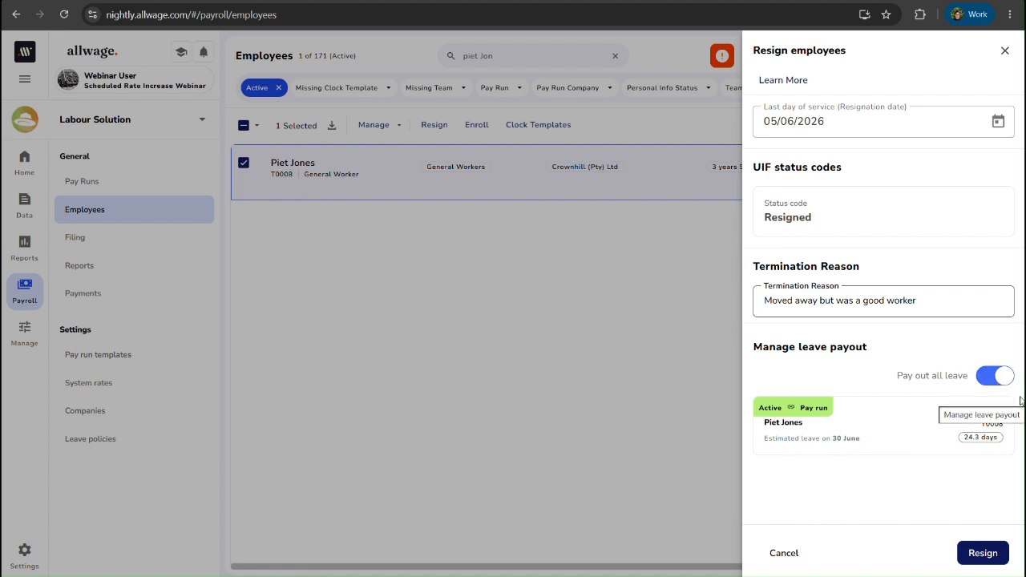
click(983, 556)
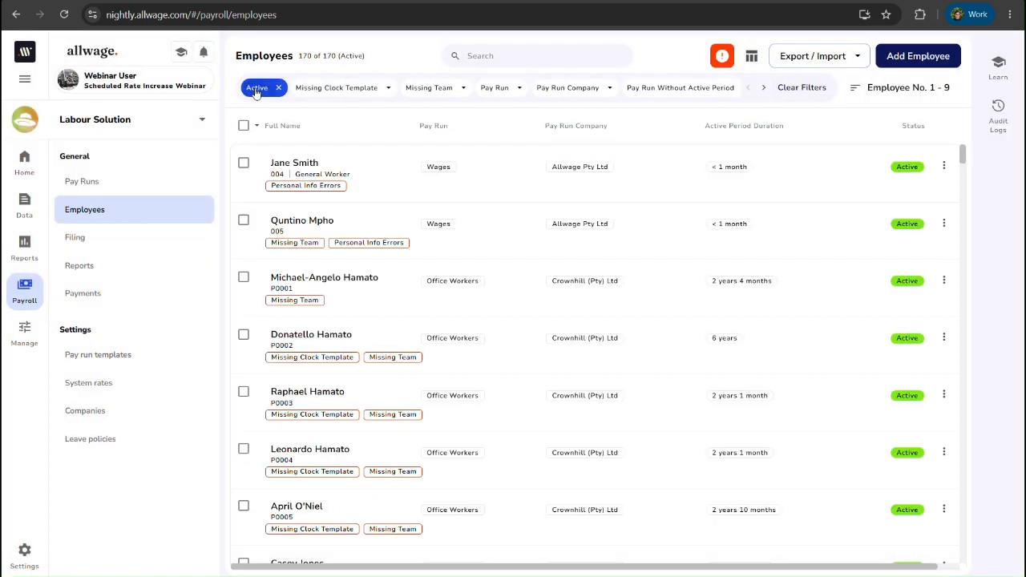
Step: Filter the employees list to Inactive and open the payslip of the employee who was just resigned
click(257, 88)
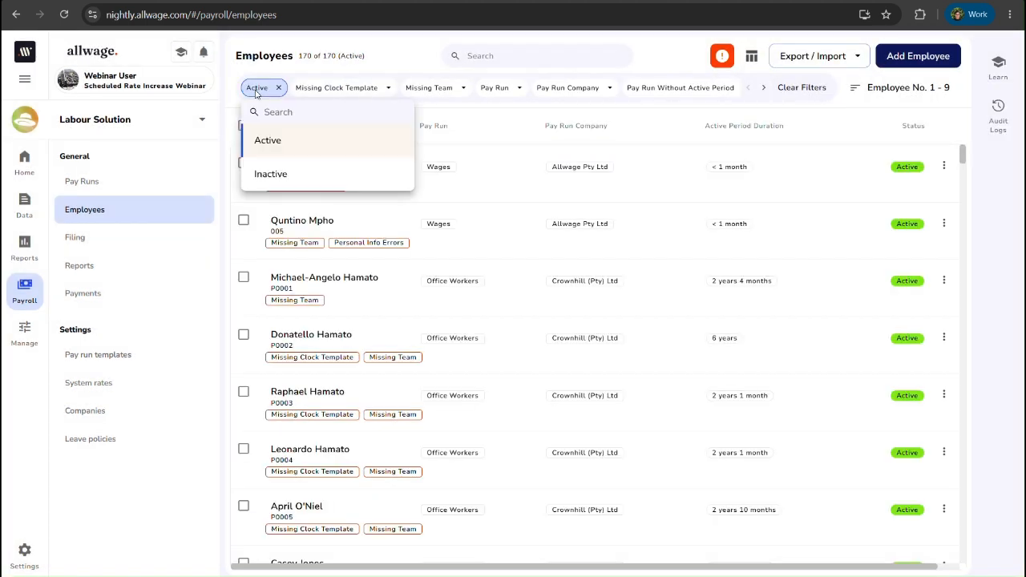
click(270, 182)
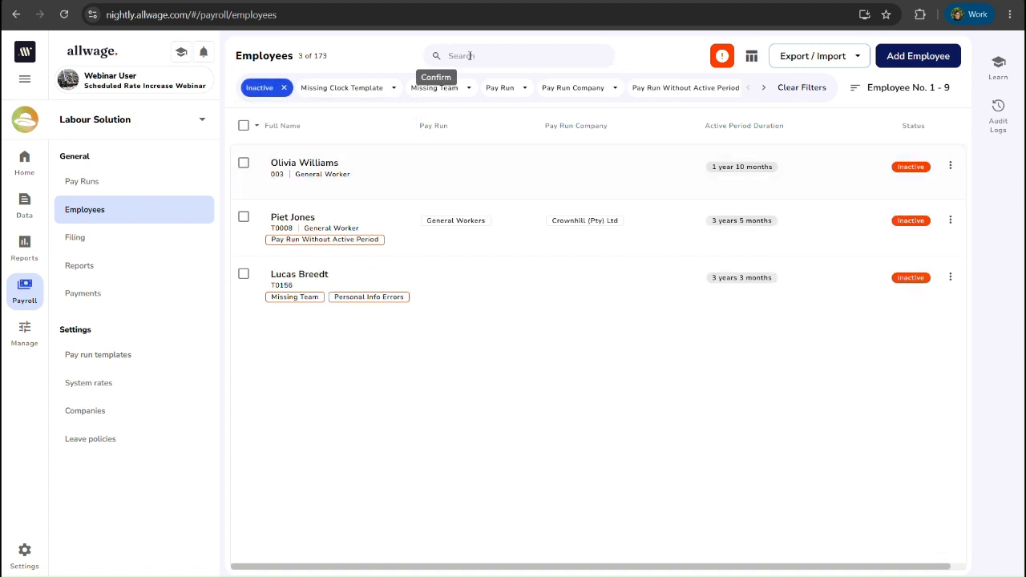
click(301, 223)
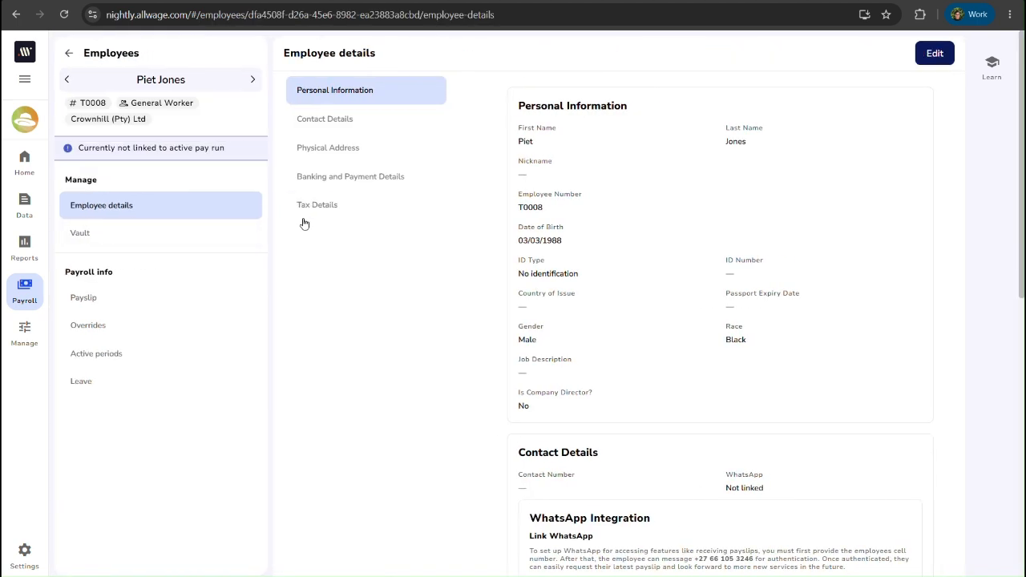
click(118, 308)
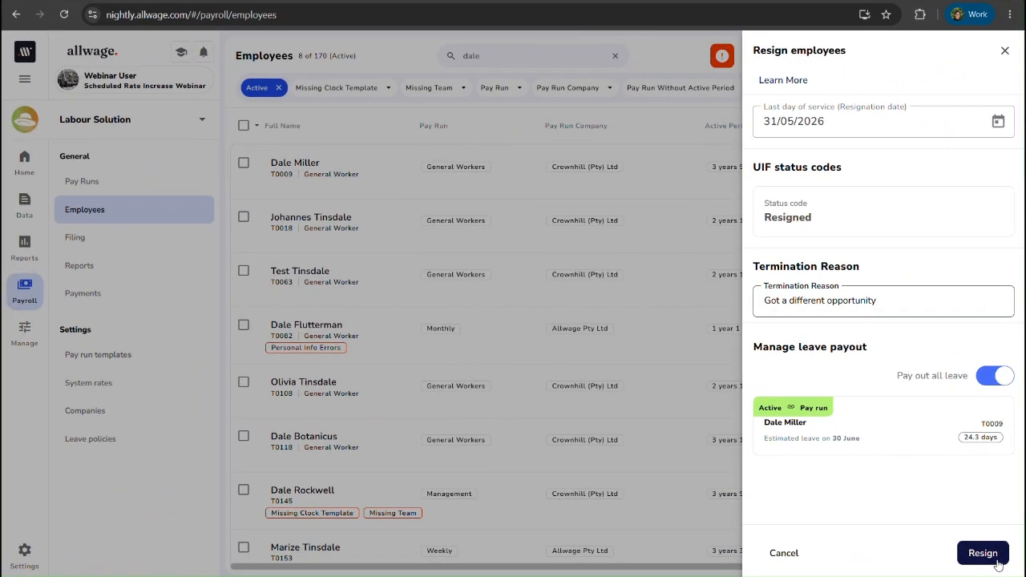
Step: Submit the completed resignation form for the second employee and go to the payroll pay runs list
click(984, 553)
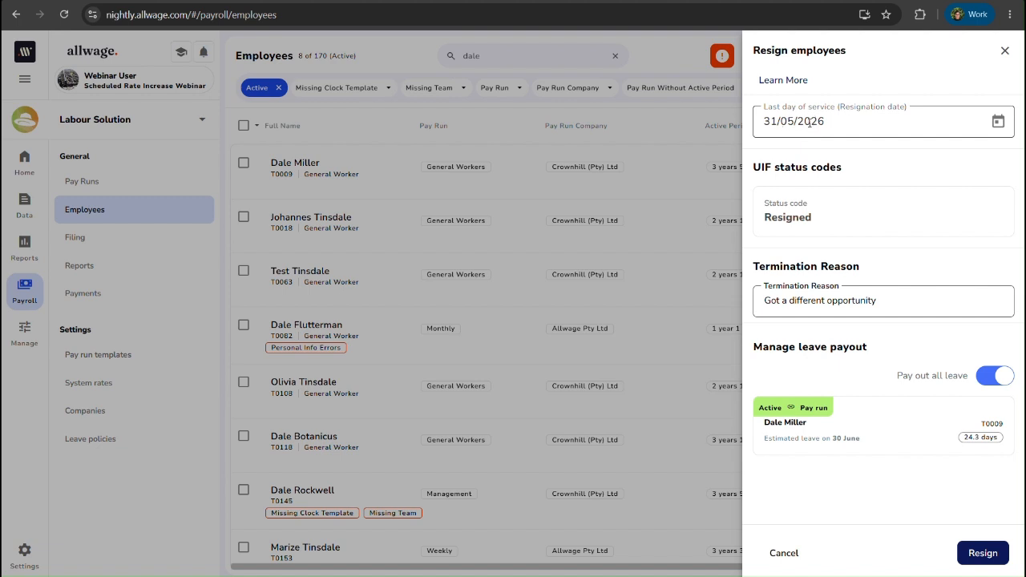
click(20, 297)
click(22, 298)
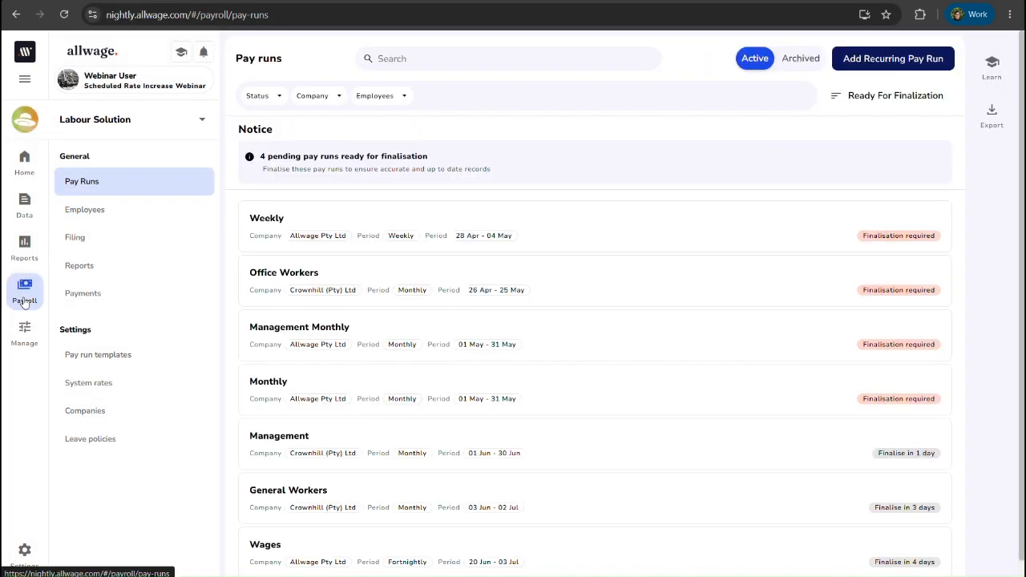
Step: Filter the pay runs by the second employee's name and open the General Workers pay run
click(405, 96)
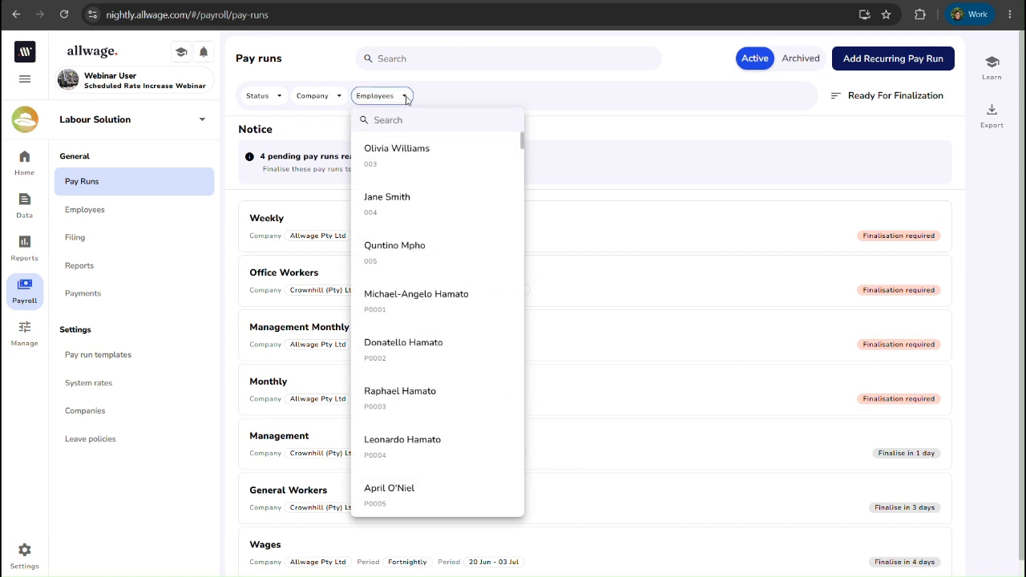
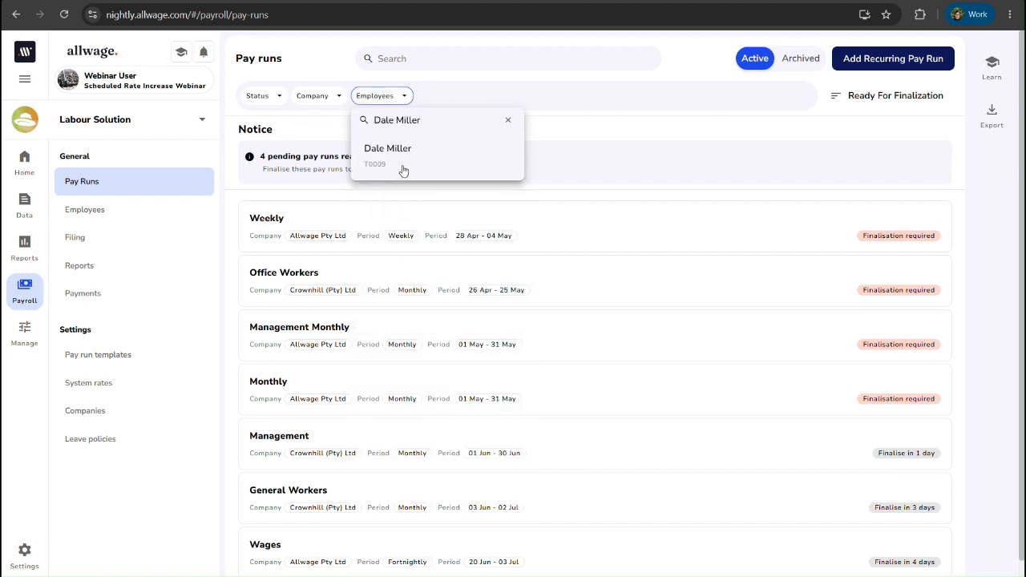
click(401, 164)
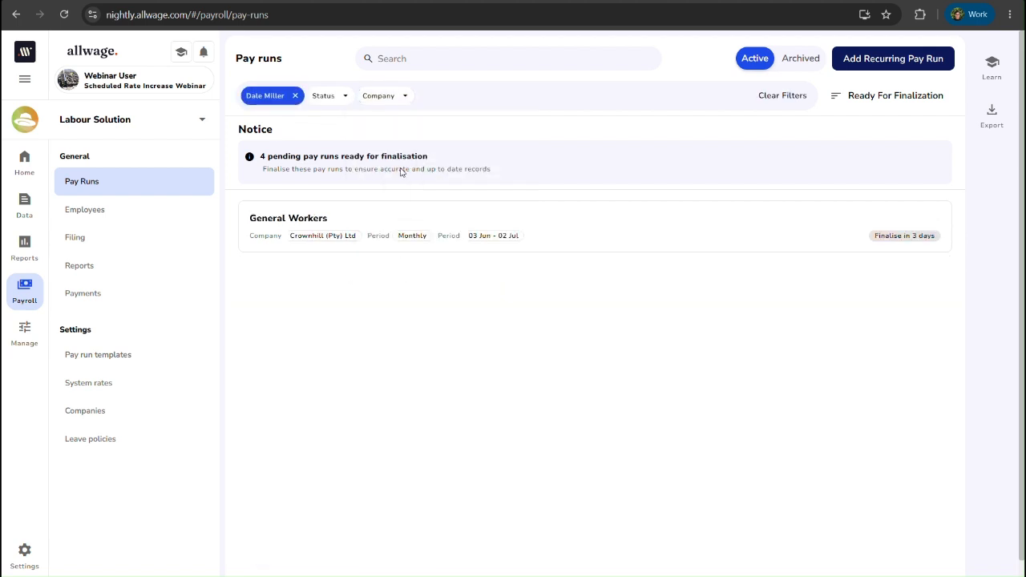
click(330, 223)
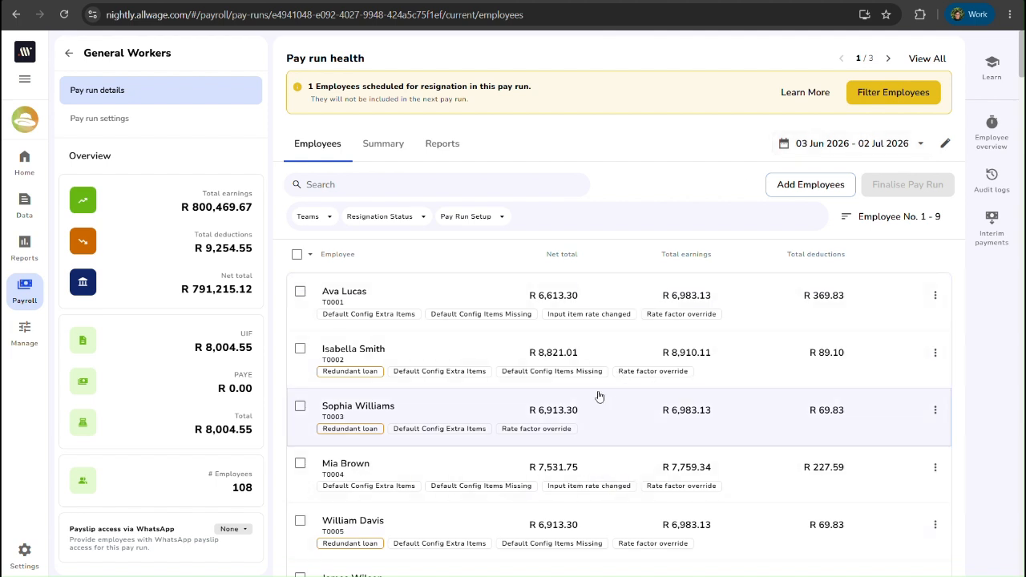
Step: Search the pay run for "dal", select the employee being resigned, and remove them from the General Workers pay run
click(376, 185)
text(dal)
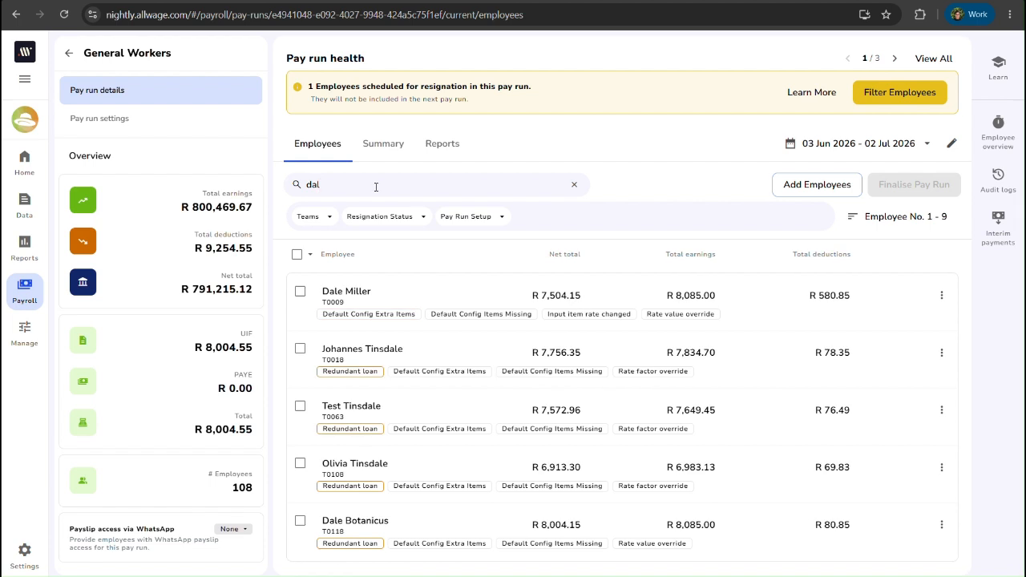
click(300, 292)
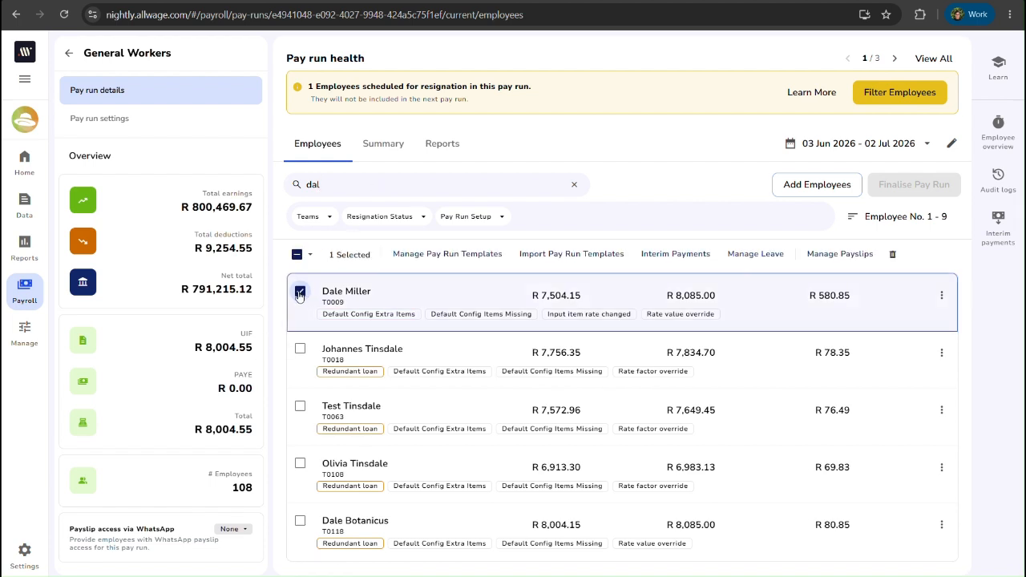
click(892, 255)
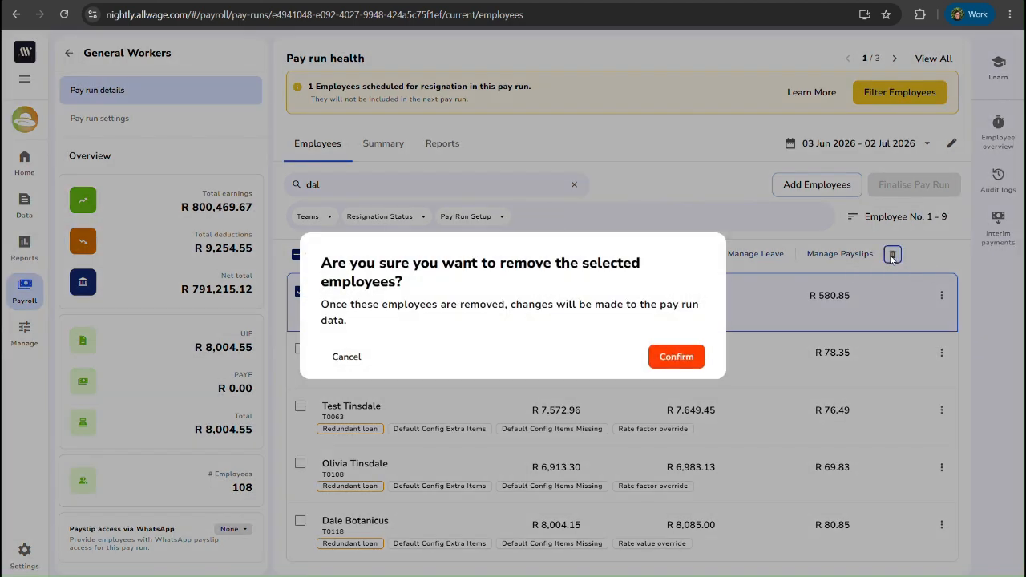
click(677, 356)
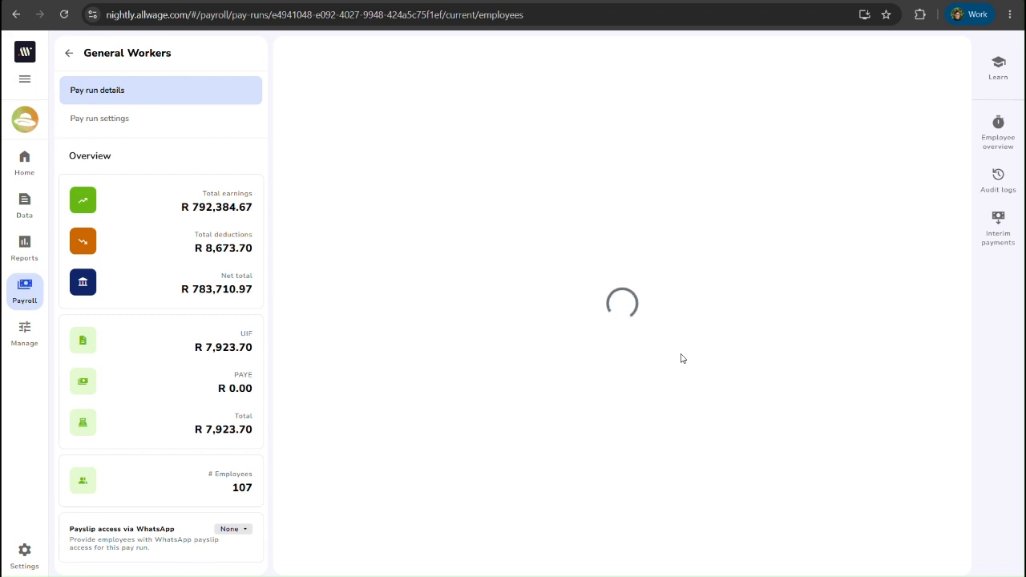
Step: Find the employee removed from the pay run by first name in the payroll employees list, select them and open the resignation form
mouse_move(30, 307)
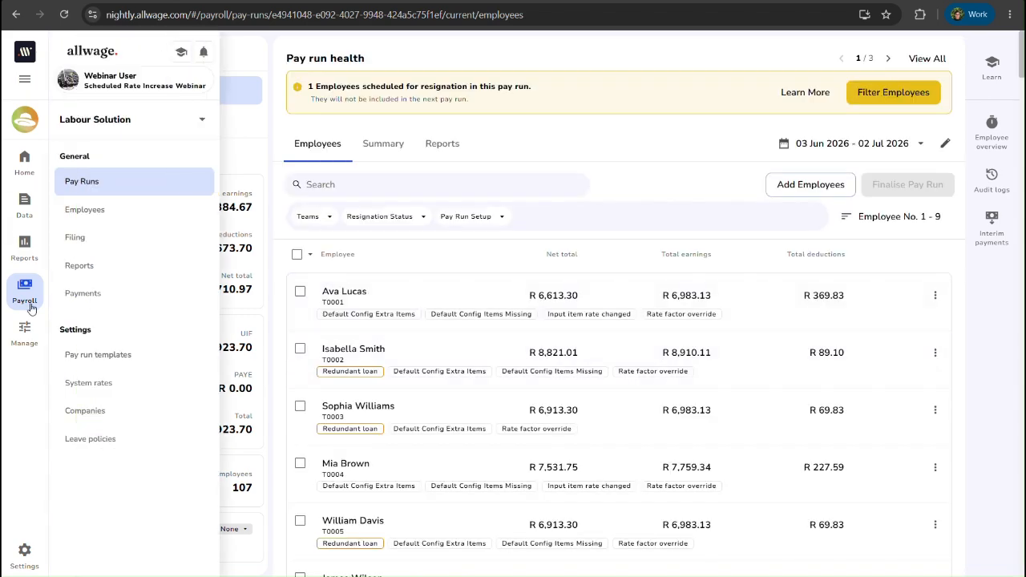
click(96, 210)
click(519, 56)
text(Dale)
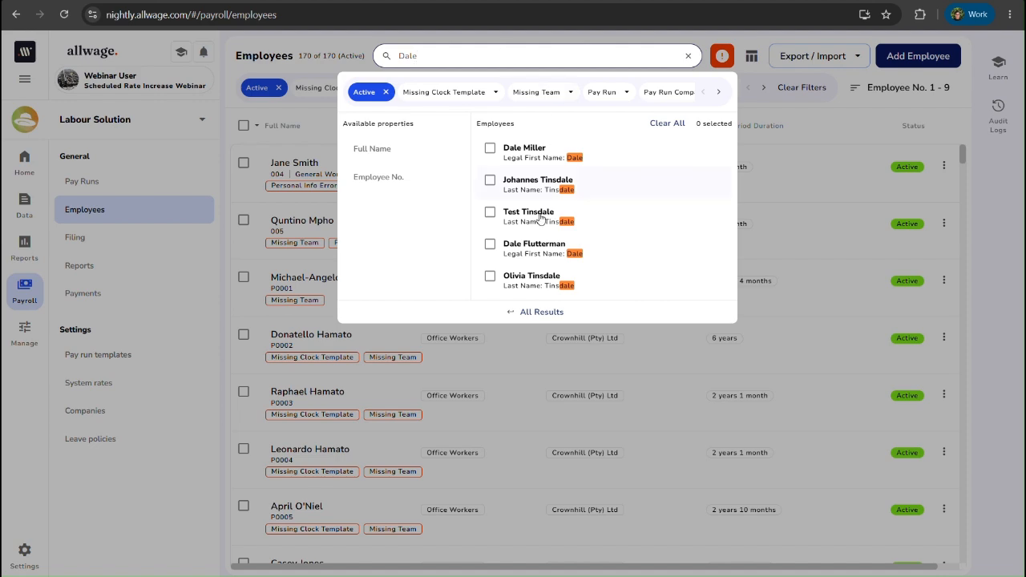
click(490, 148)
click(862, 127)
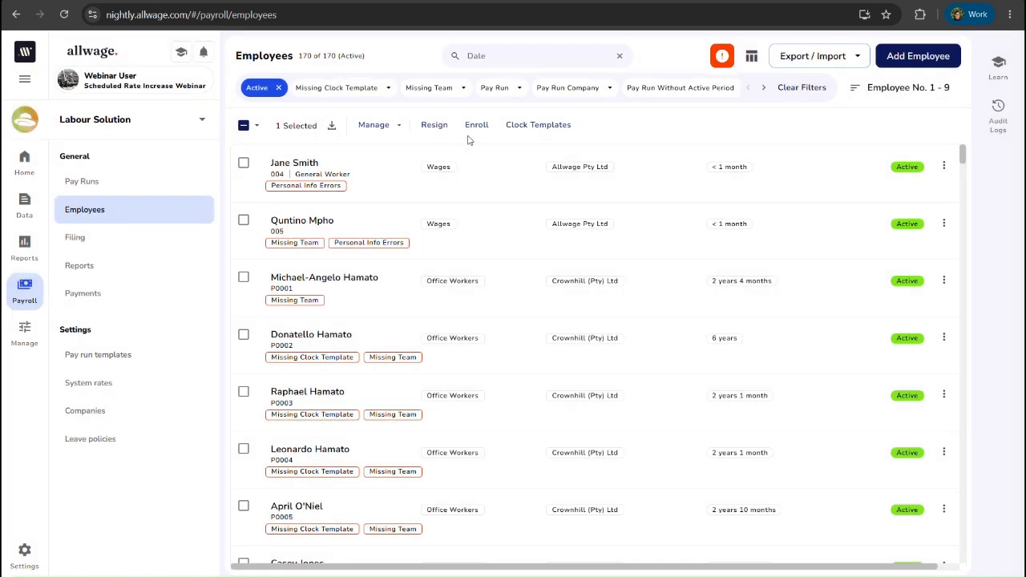
click(435, 126)
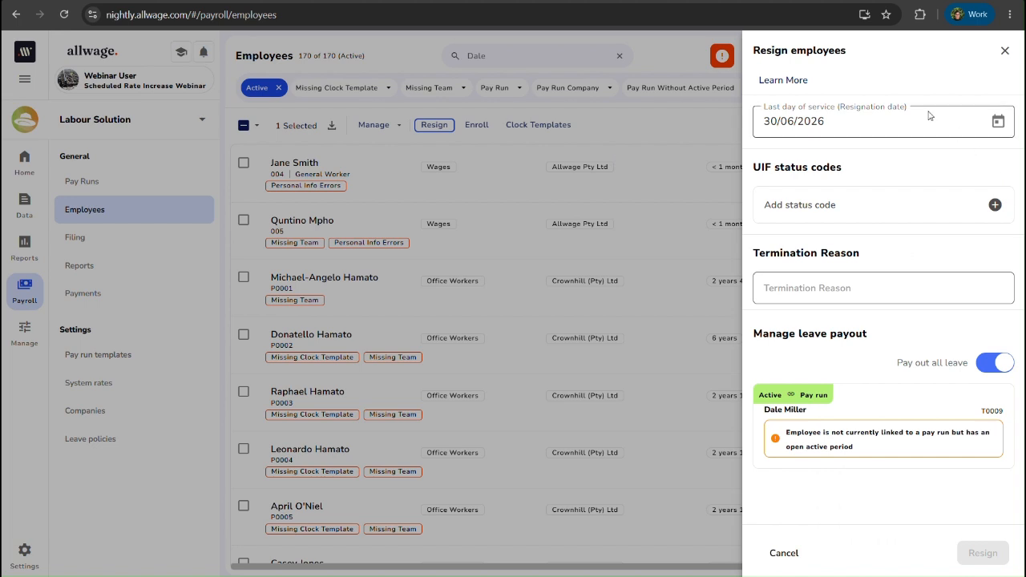
Step: Set the last day of service to 30/05/2026 and the UIF status code to Resigned
click(998, 123)
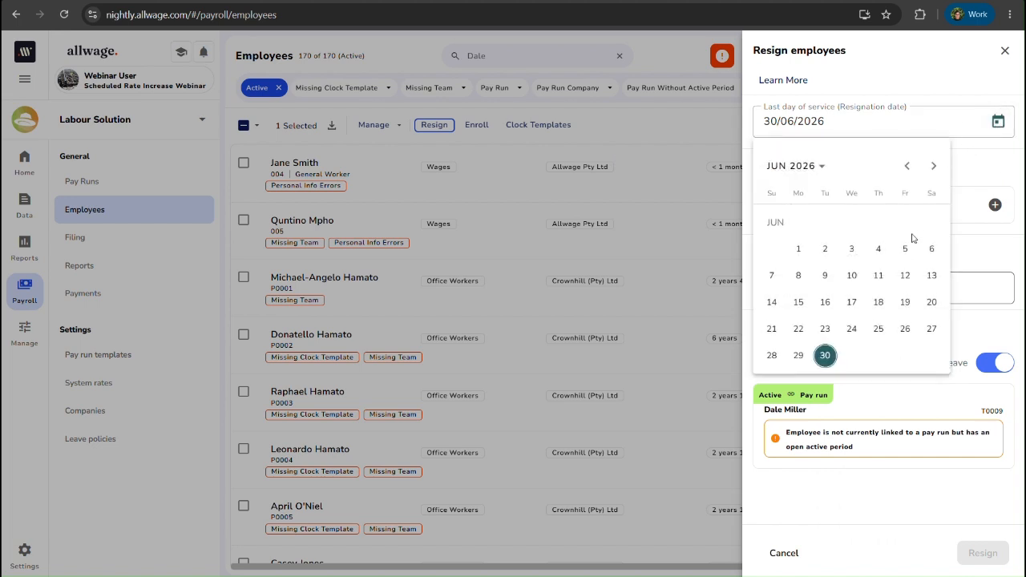
click(907, 166)
click(933, 332)
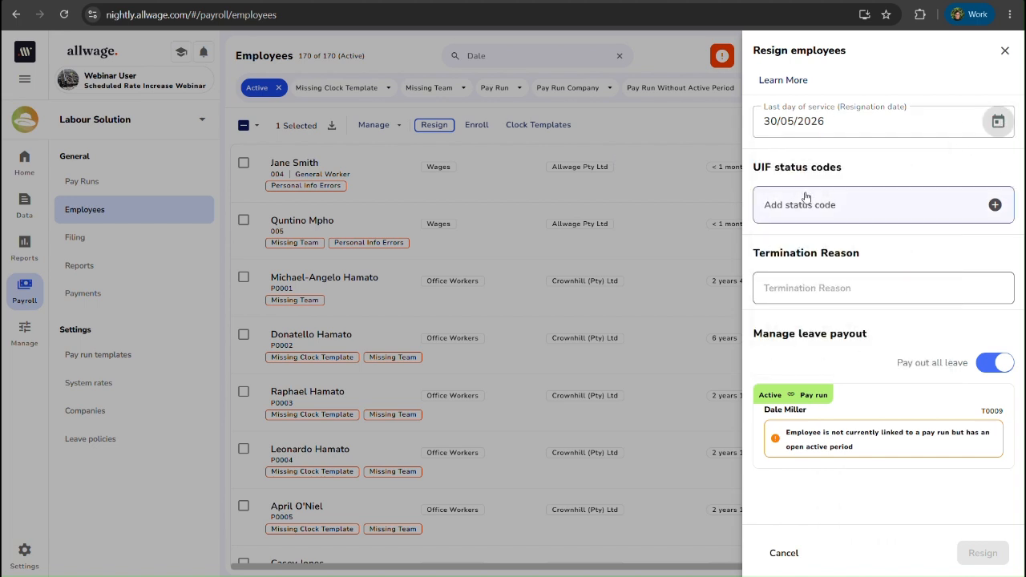
click(802, 205)
scroll(583, 479, down, 3)
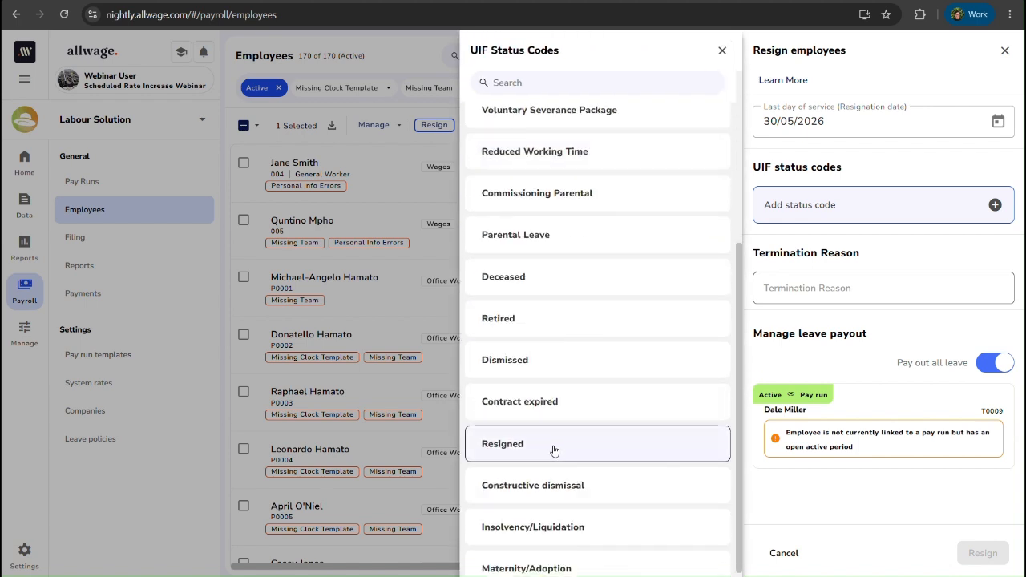
click(557, 453)
Step: Enter a termination reason beginning "Got a different" and submit the employee's resignation
click(804, 294)
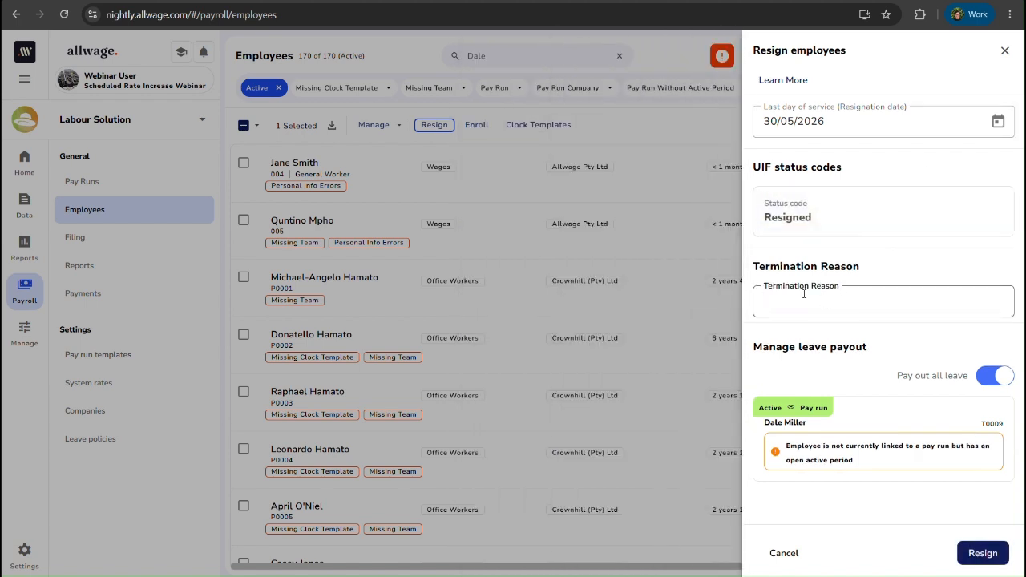
text(Got a different opportunity)
click(991, 559)
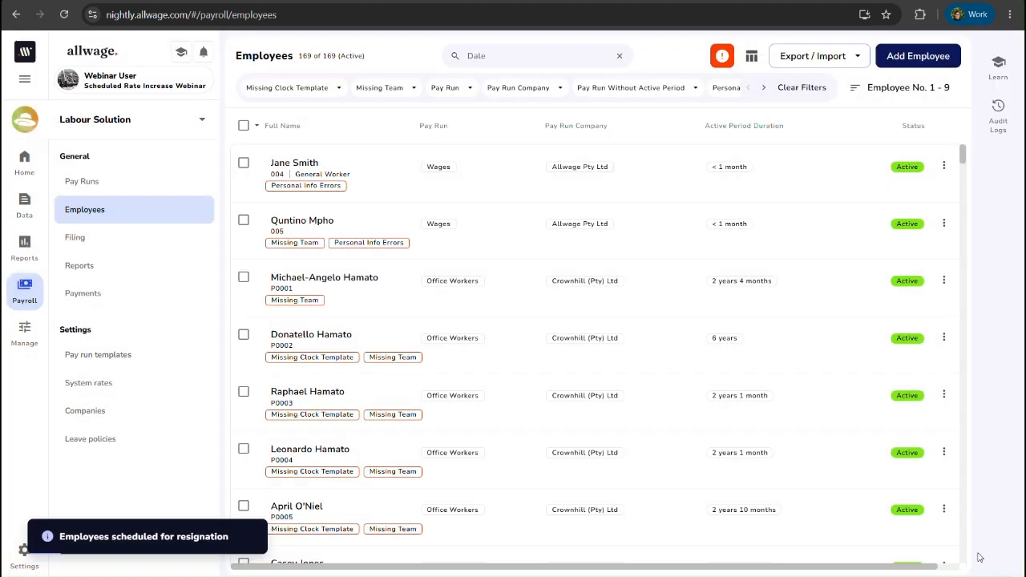